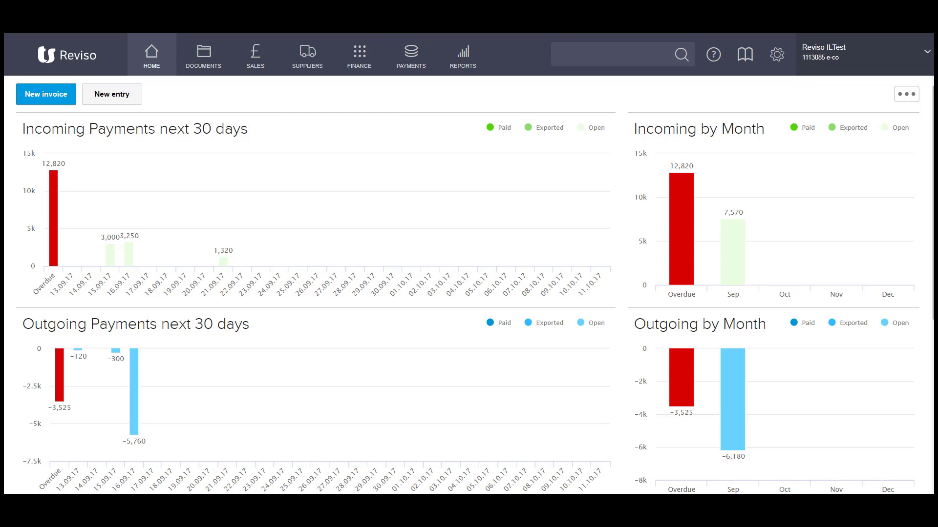
Open the VAT codes list in the finance settings and show all codes on one page
click(777, 55)
click(753, 89)
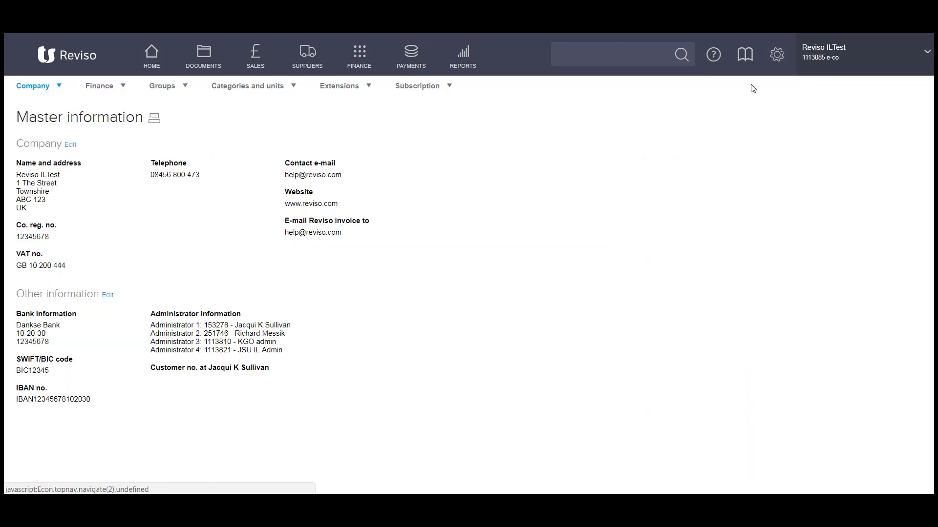
click(94, 86)
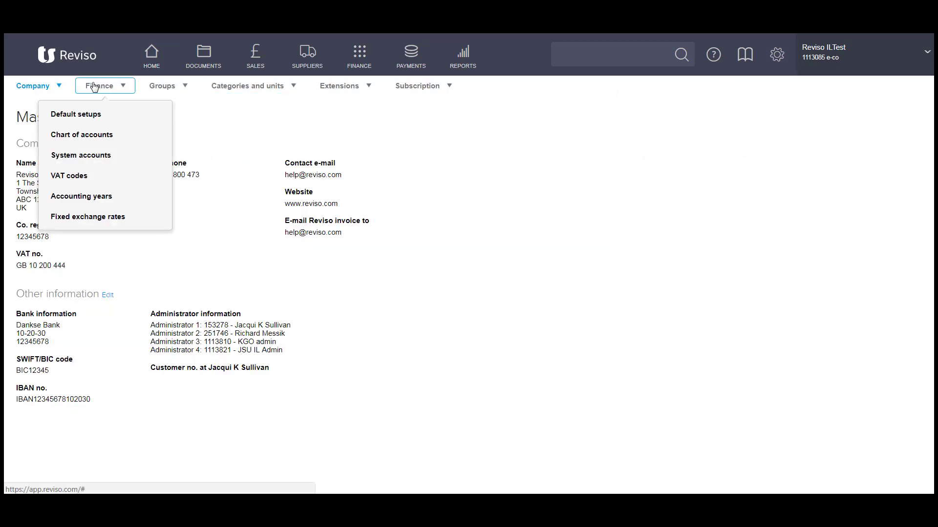
click(69, 176)
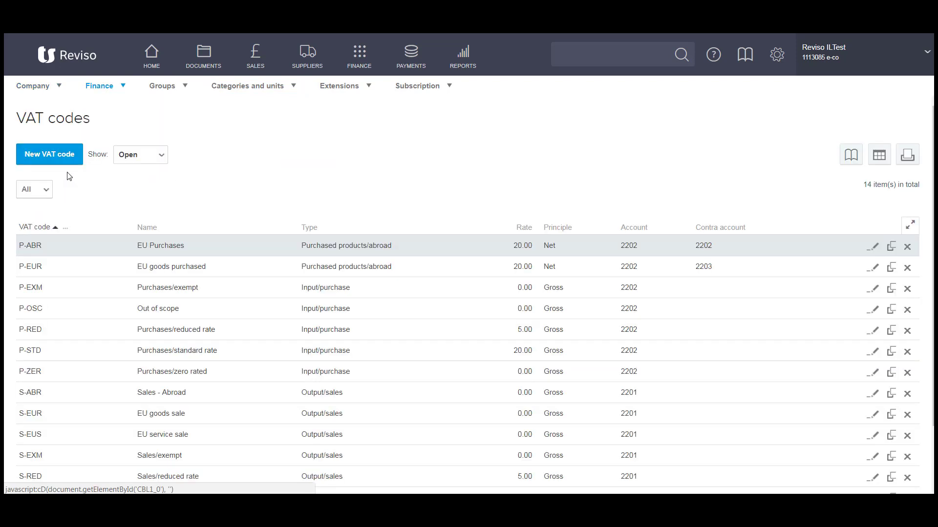
scroll(261, 295, down, 1)
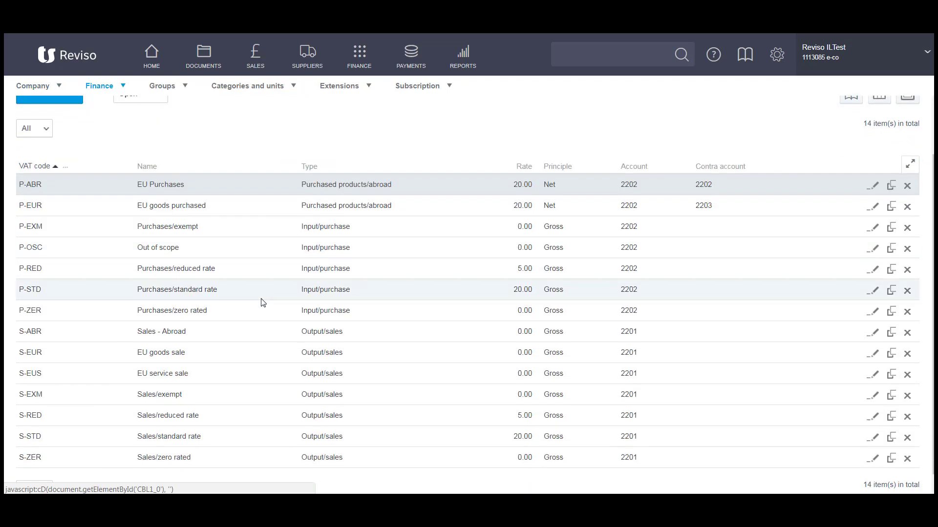
click(44, 129)
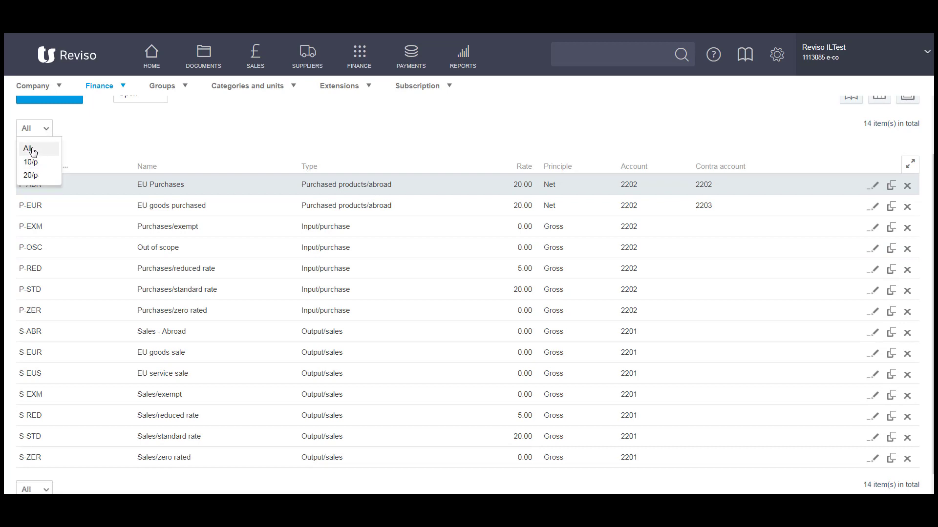
click(28, 148)
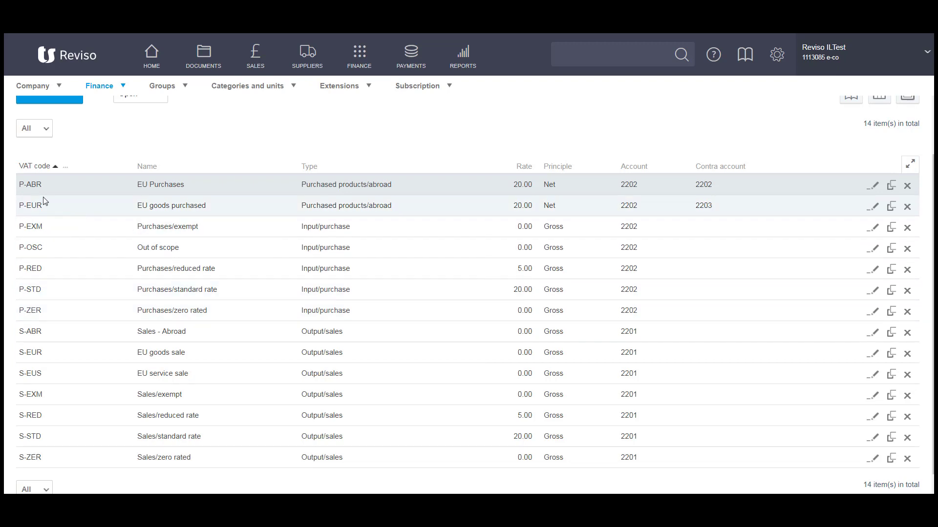
Open VAT code P-ABR for editing and review its type and rate type options, keeping Purchases from abroad and Reverse charge
click(29, 185)
click(874, 188)
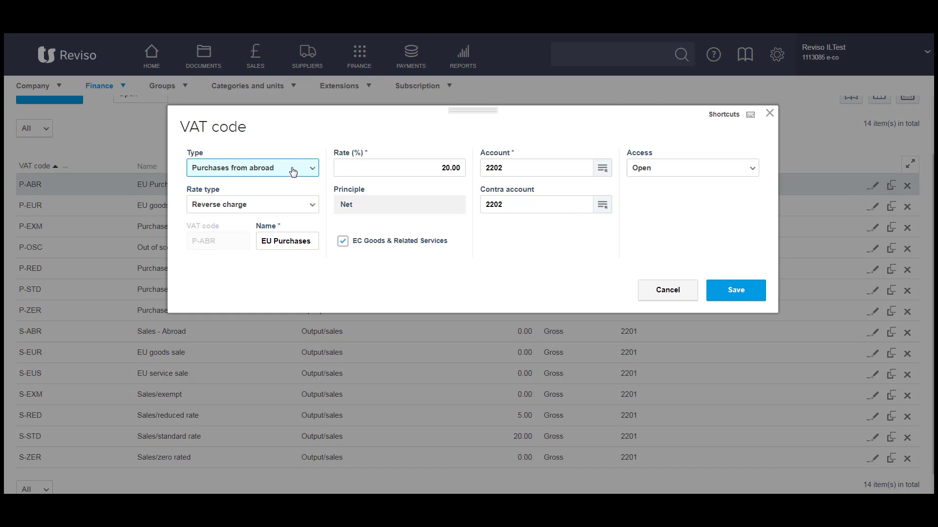
click(310, 170)
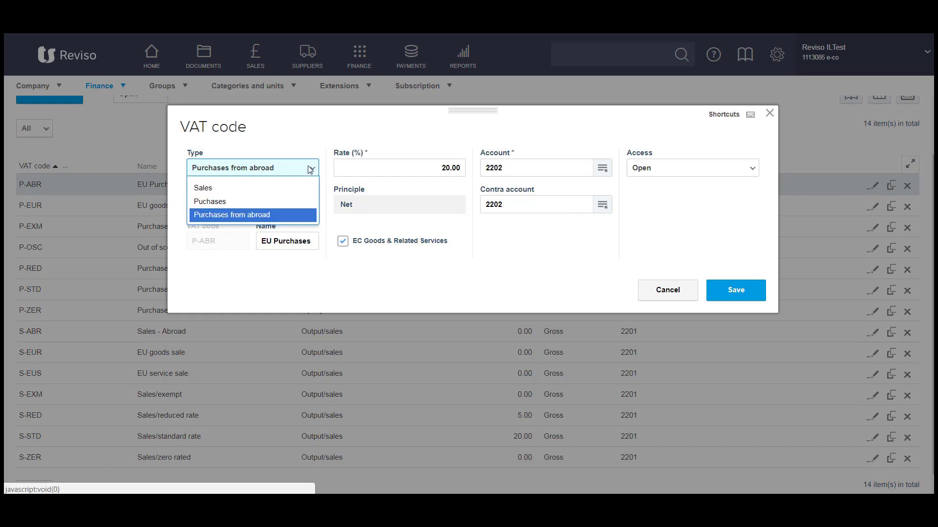
click(257, 217)
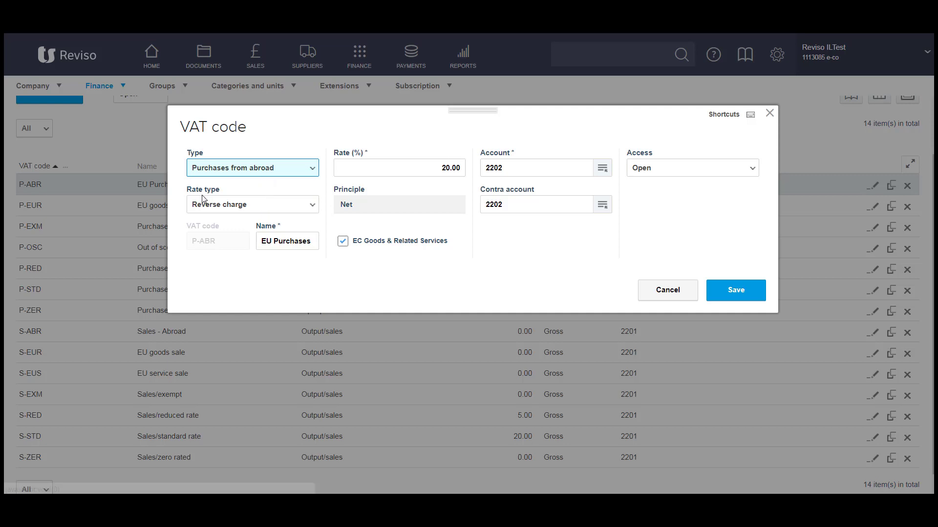
click(313, 209)
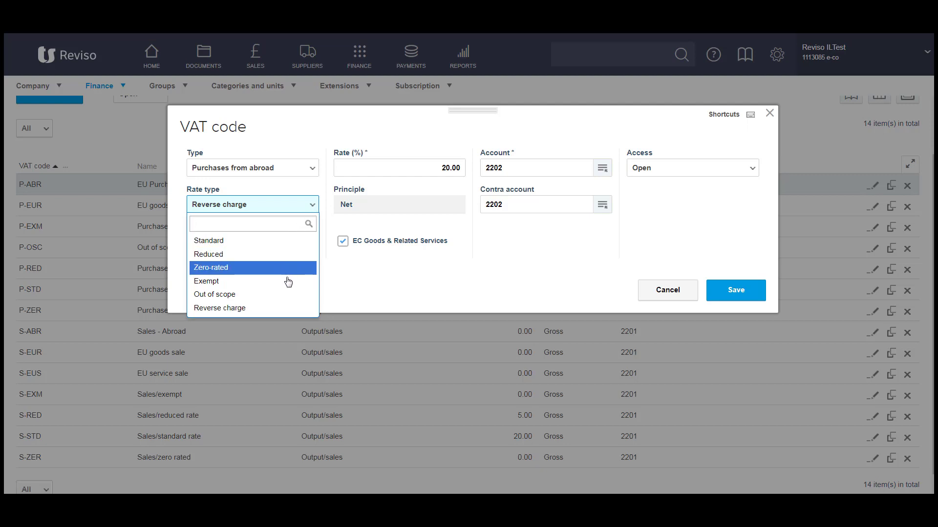
click(272, 310)
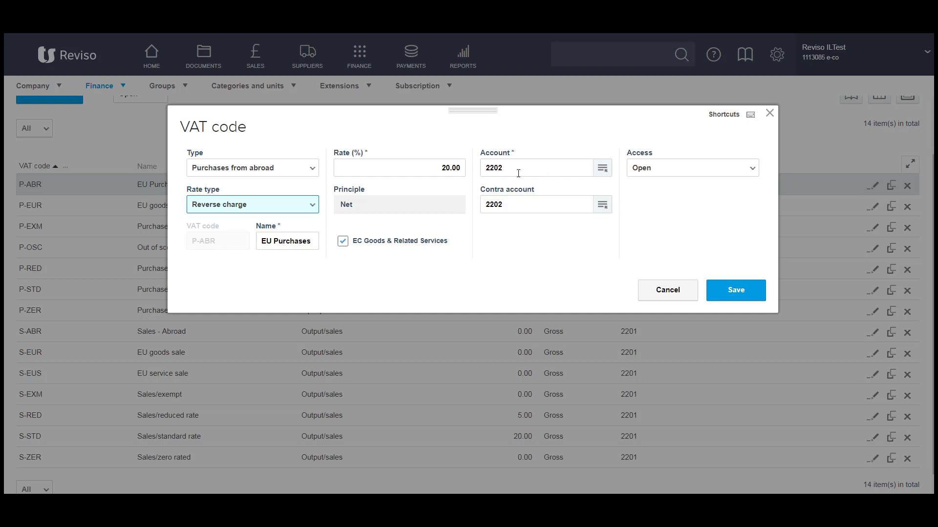
Browse the accounts selectable for VAT code P-ABR, then close the account list and the VAT code without saving
click(603, 170)
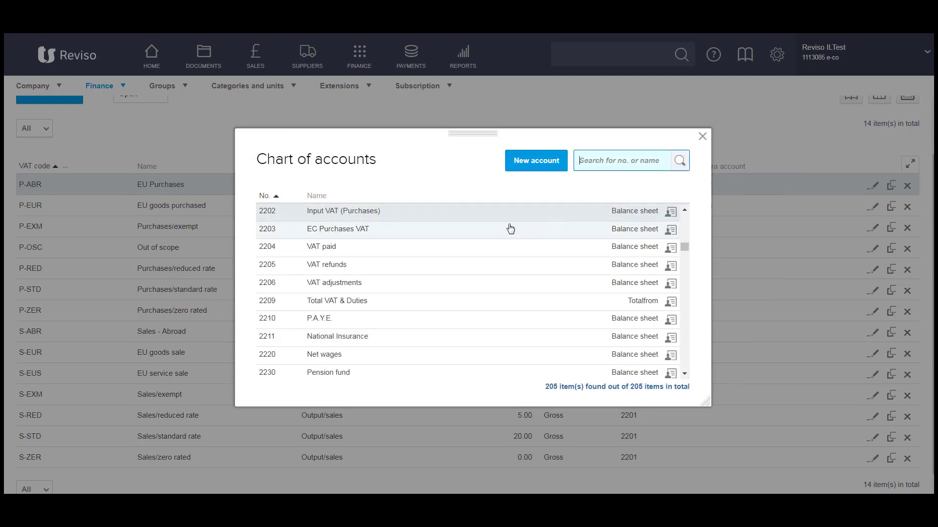
scroll(491, 262, up, 3)
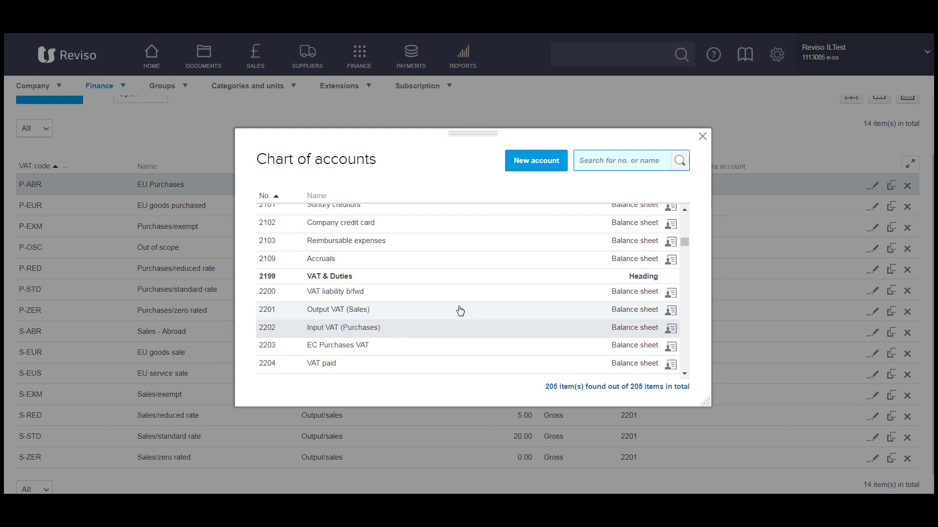
click(701, 138)
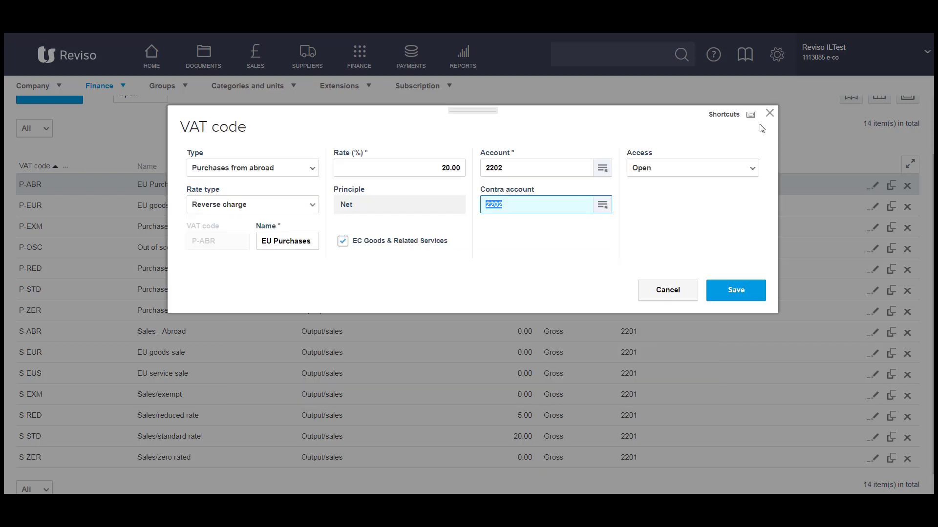
click(770, 117)
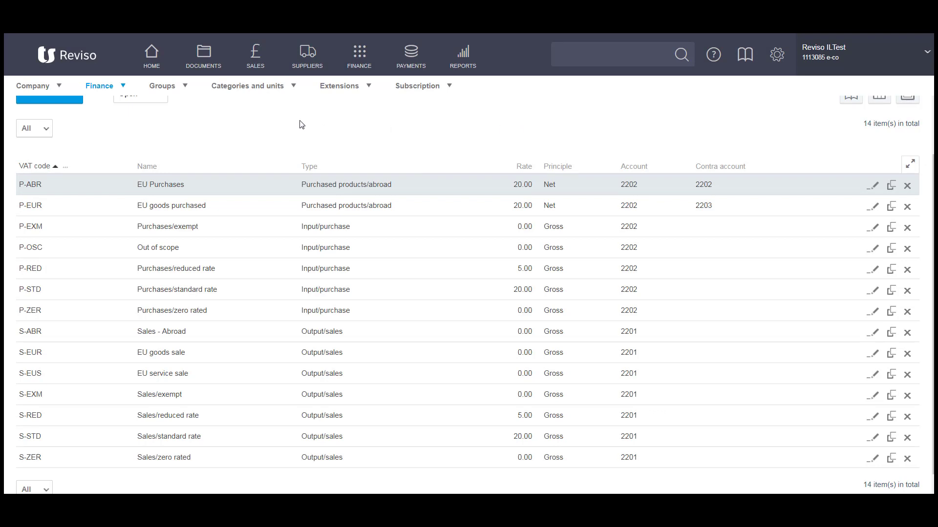
Open the chart of accounts and examine which VAT codes are assigned to the balance sheet, sales, purchase and direct cost accounts
click(92, 88)
click(74, 142)
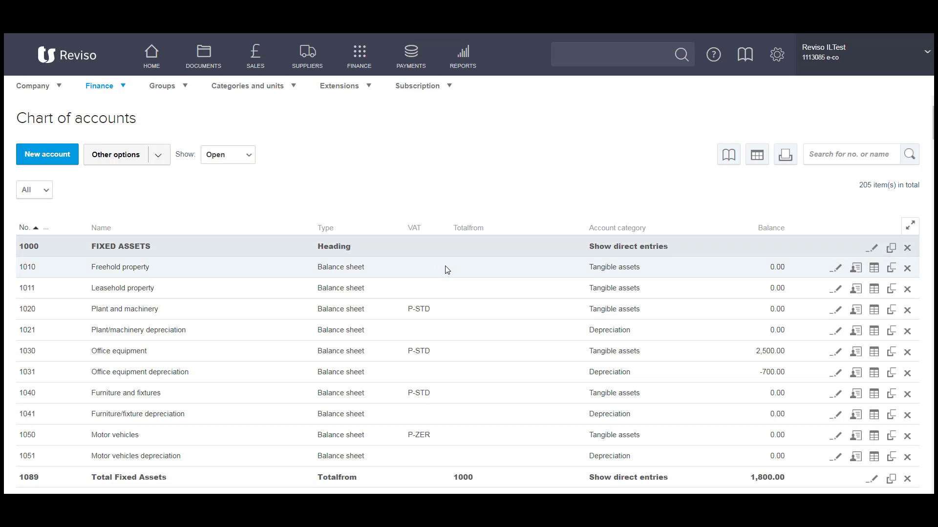
scroll(471, 270, down, 5)
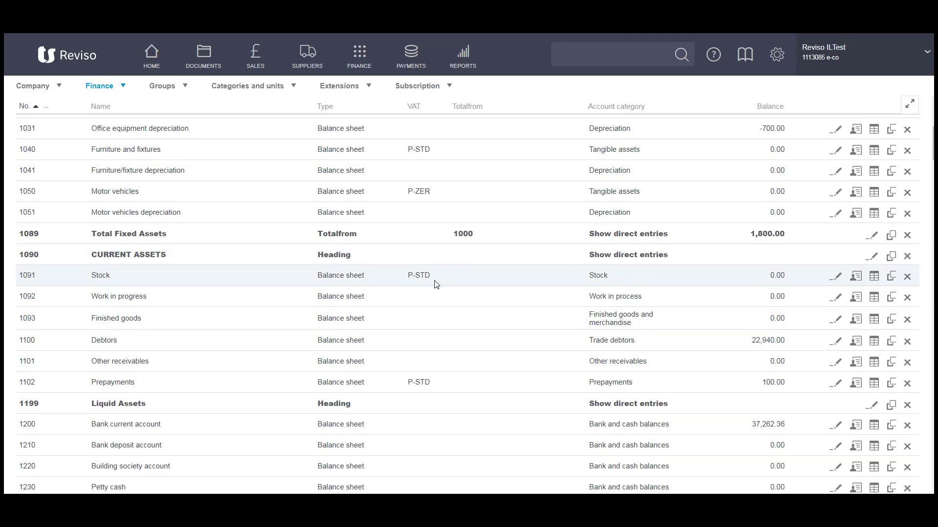
scroll(436, 284, down, 7)
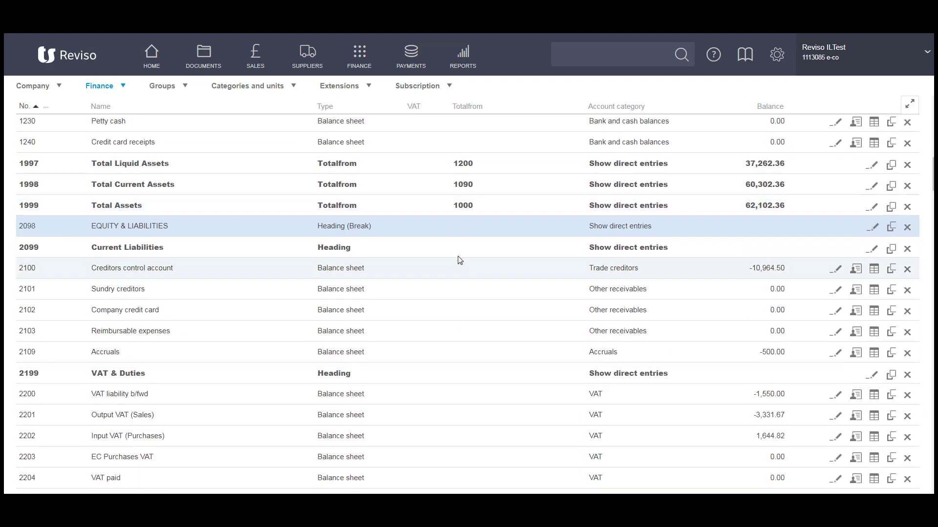
scroll(460, 259, down, 3)
scroll(462, 258, down, 3)
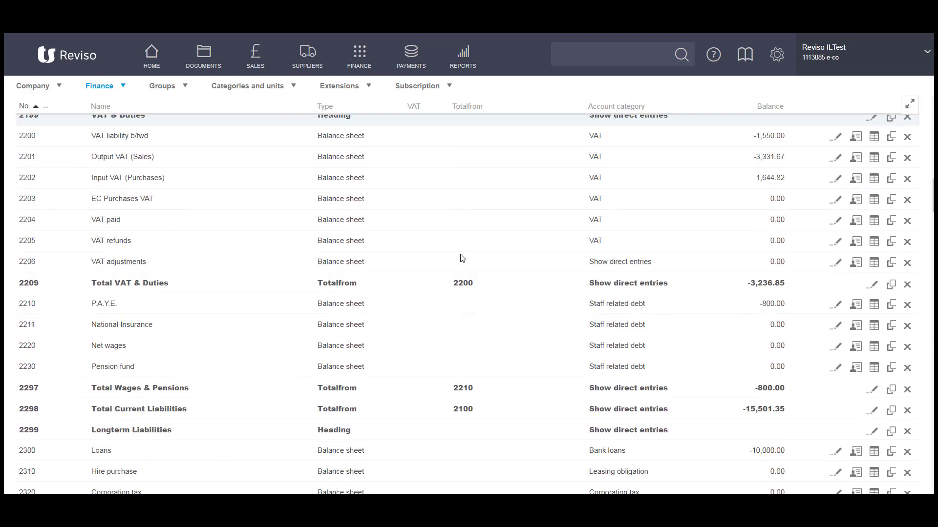
scroll(462, 258, down, 8)
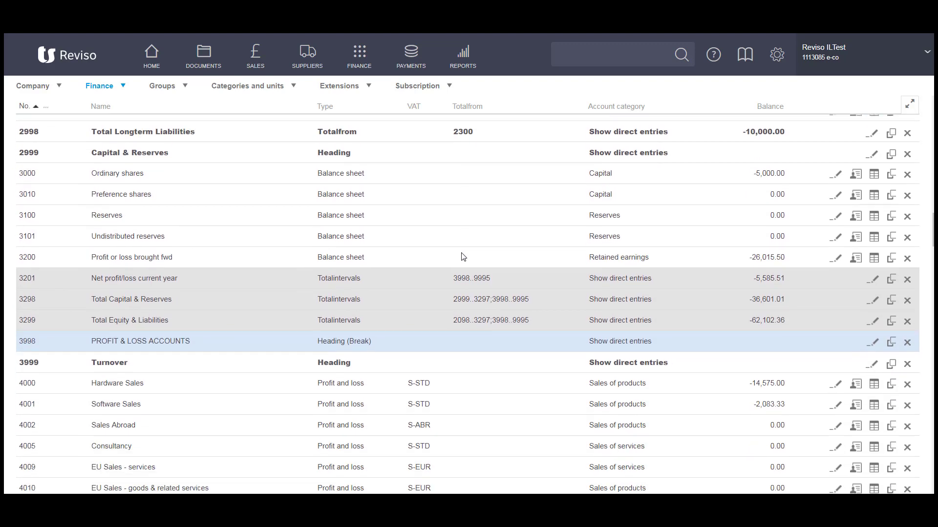
scroll(463, 257, down, 4)
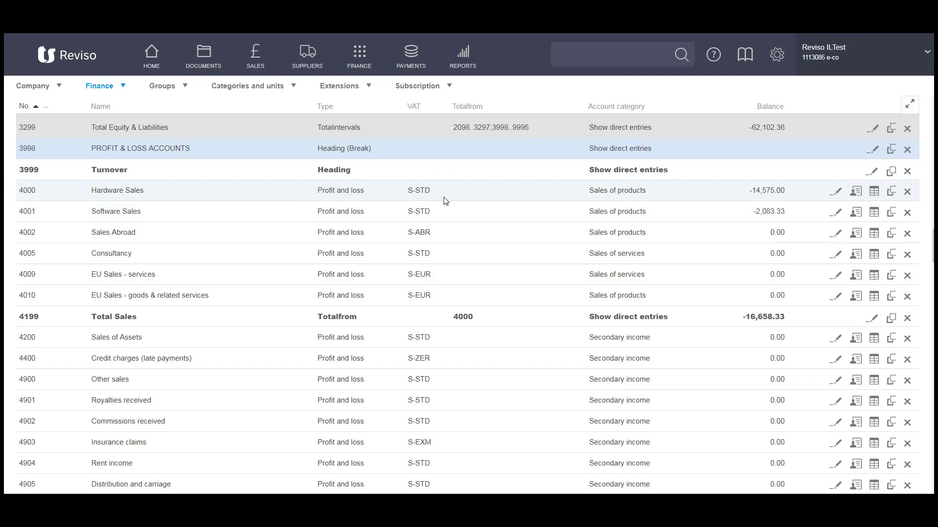
scroll(444, 201, down, 6)
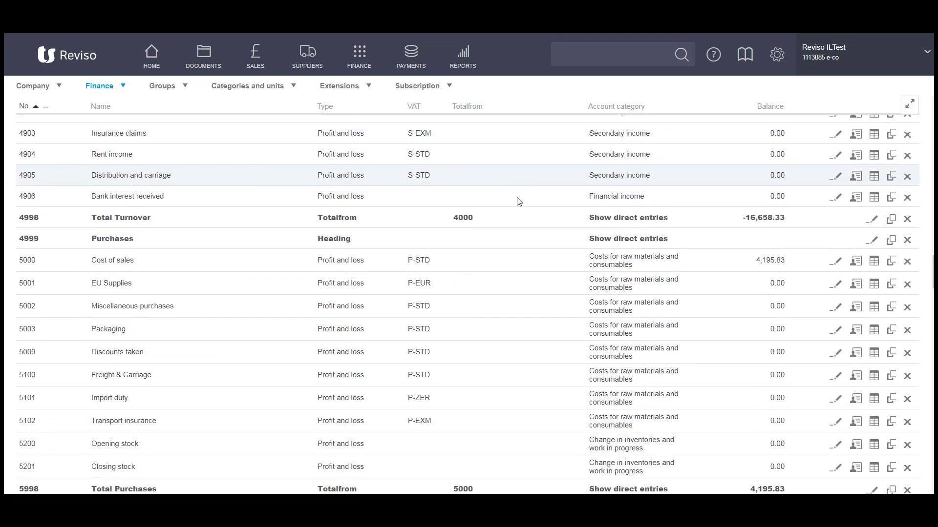
scroll(519, 201, down, 5)
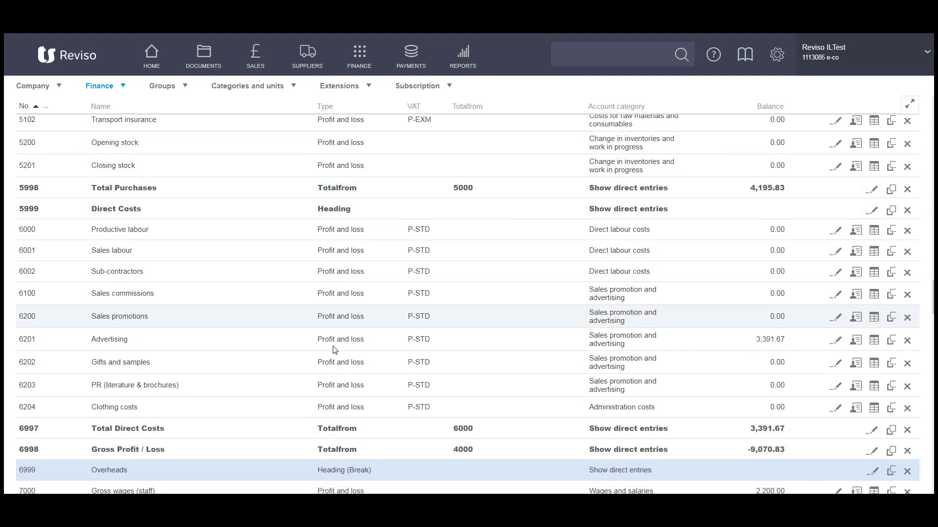
Open account 6200 Sales promotions for editing, review its VAT code options keeping P-STD, and close it without saving
mouse_move(430, 318)
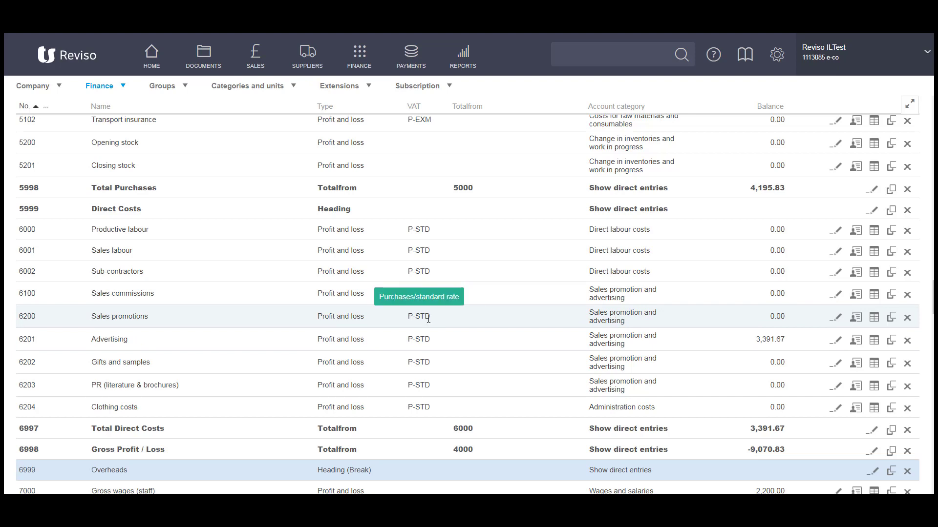
click(836, 321)
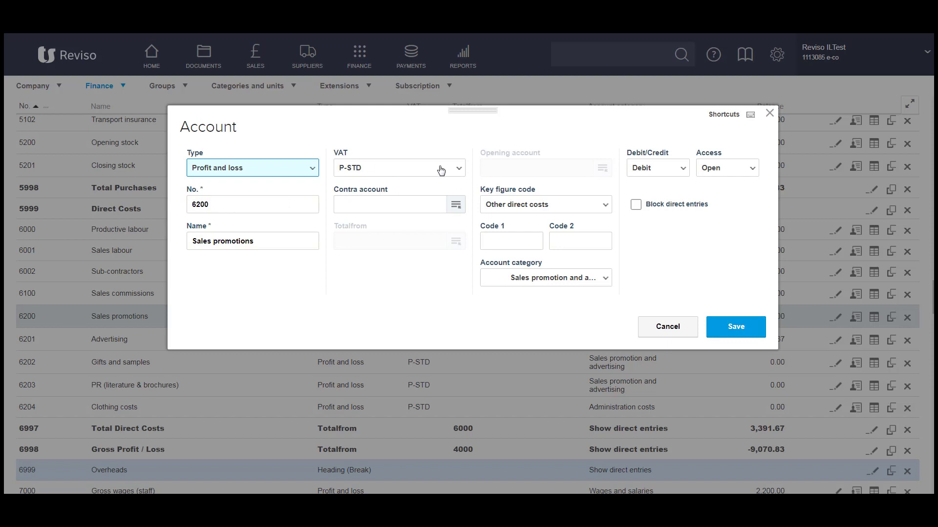
click(458, 169)
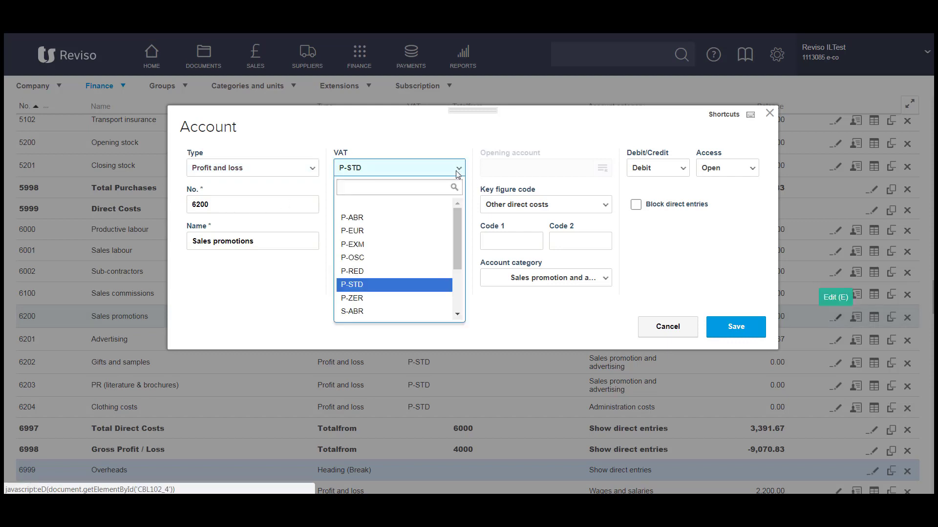
click(392, 285)
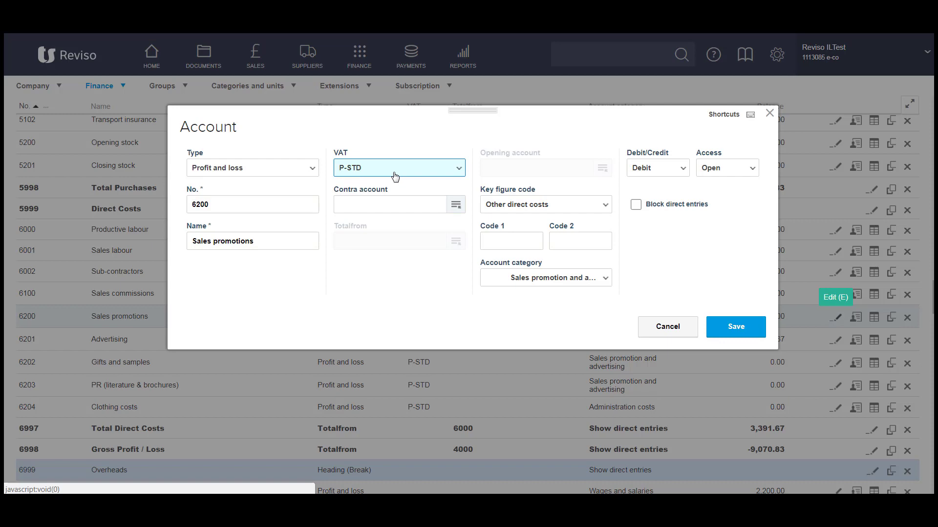
click(769, 114)
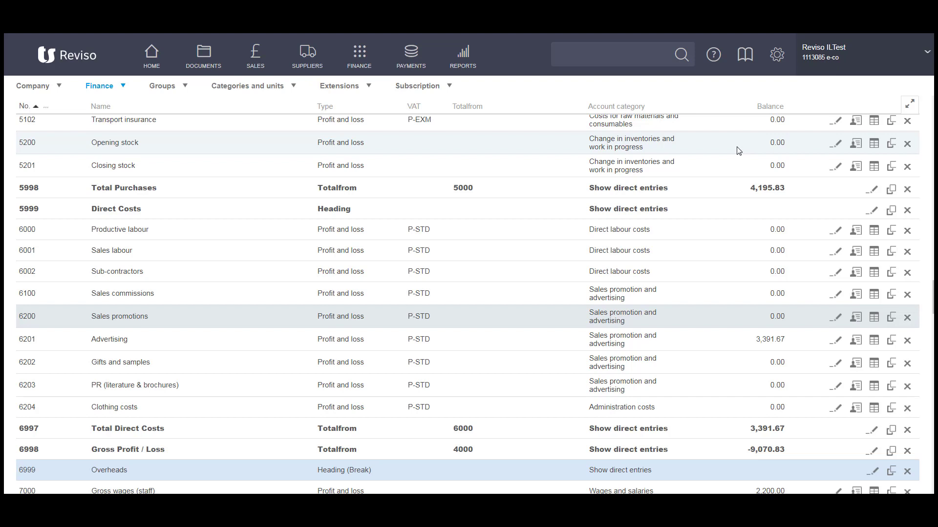
Open the help conversations with Reviso support
click(714, 56)
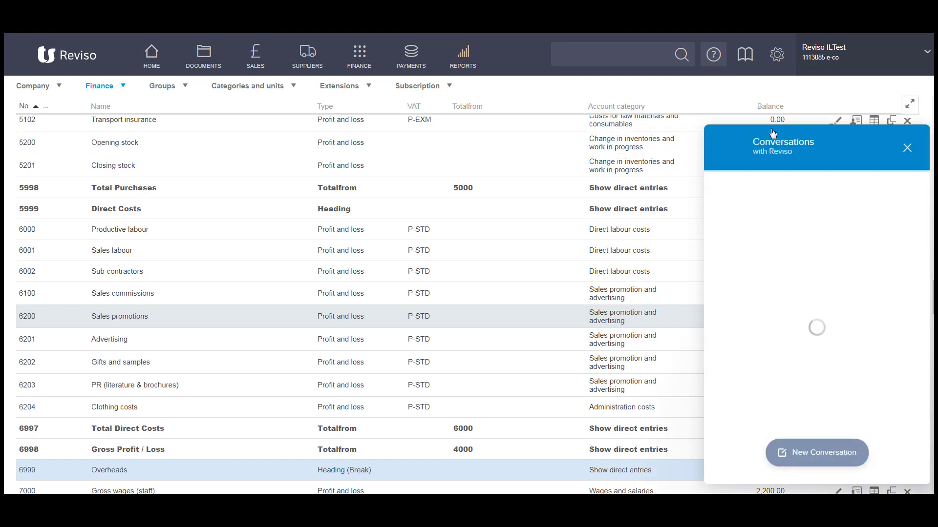